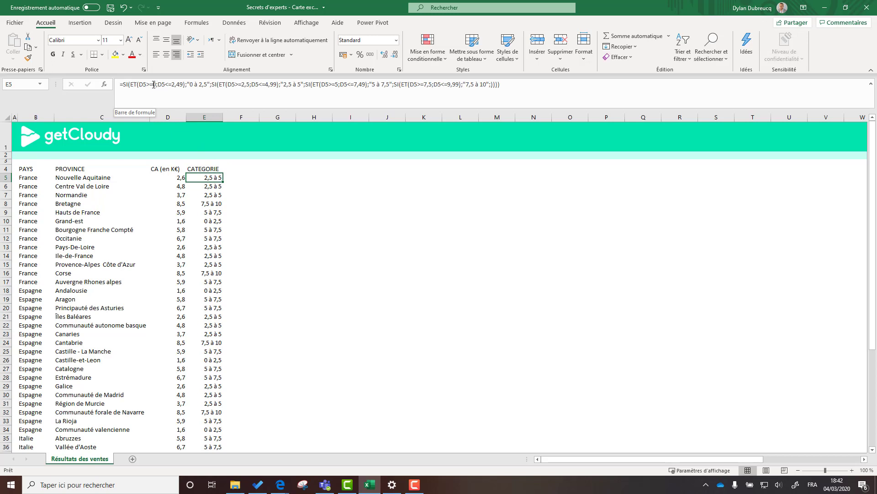
Step: Examine the nested SI(ET()) formula in cell E5, reviewing each revenue range and its category label
click(154, 85)
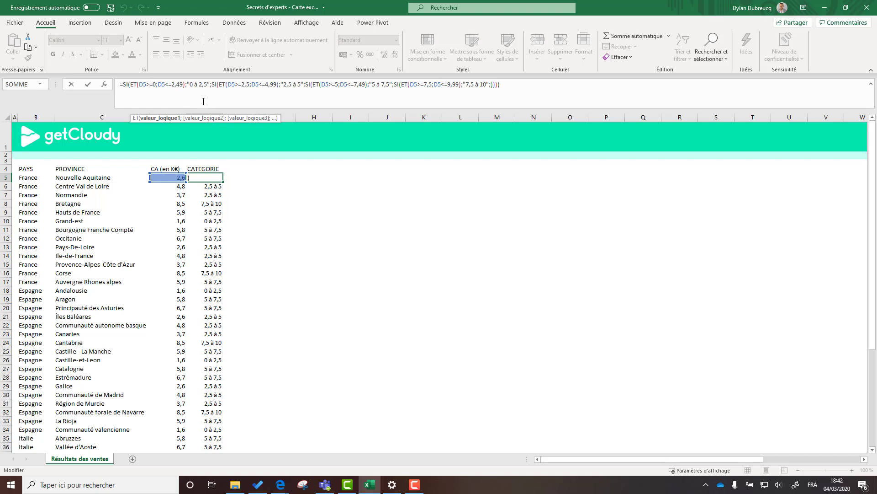
drag(188, 85, 207, 85)
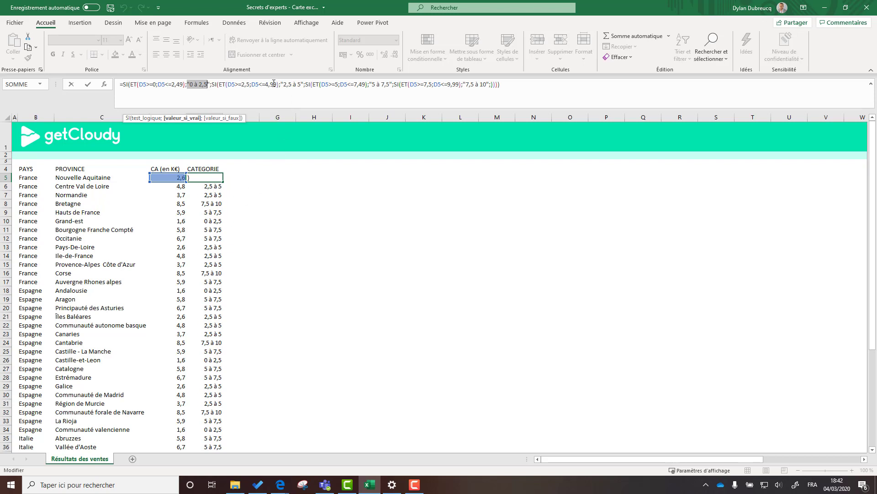
drag(282, 85, 304, 84)
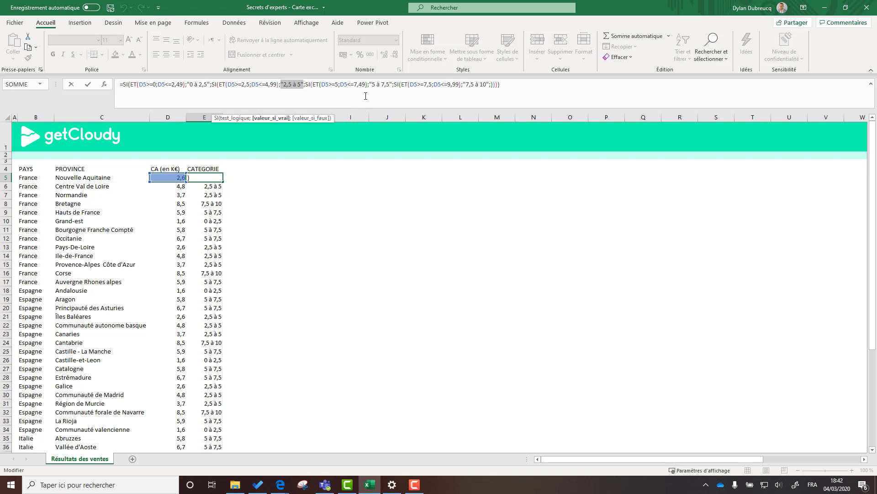
drag(370, 84, 389, 85)
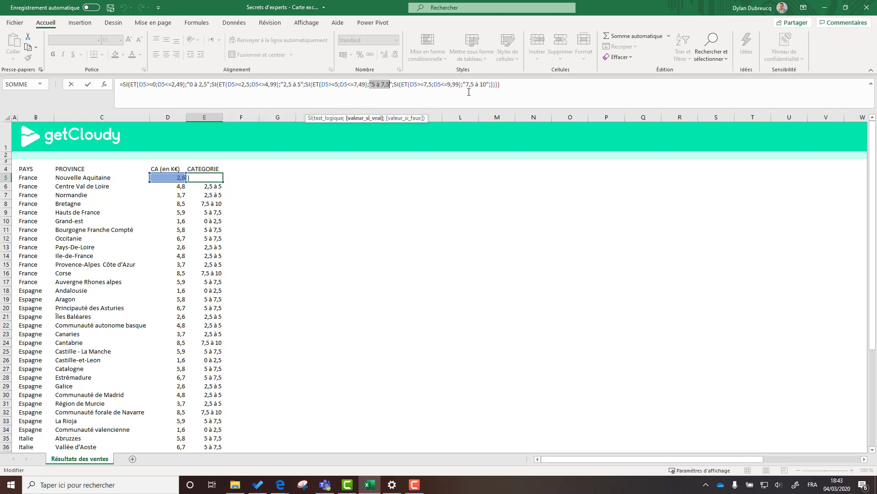
drag(466, 85, 483, 84)
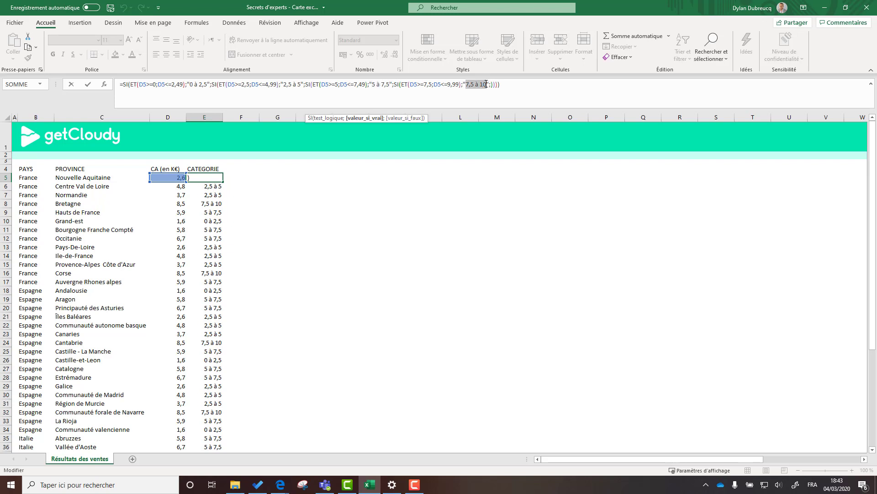
key(ctrl+Return)
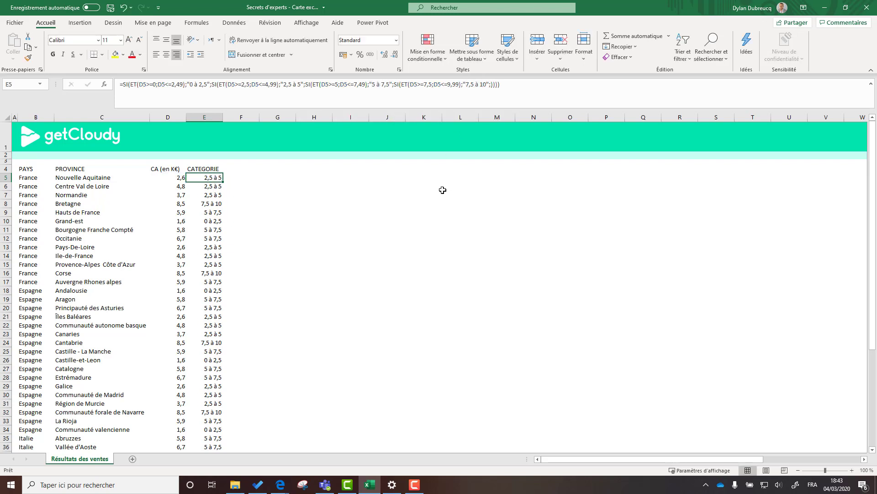
click(305, 237)
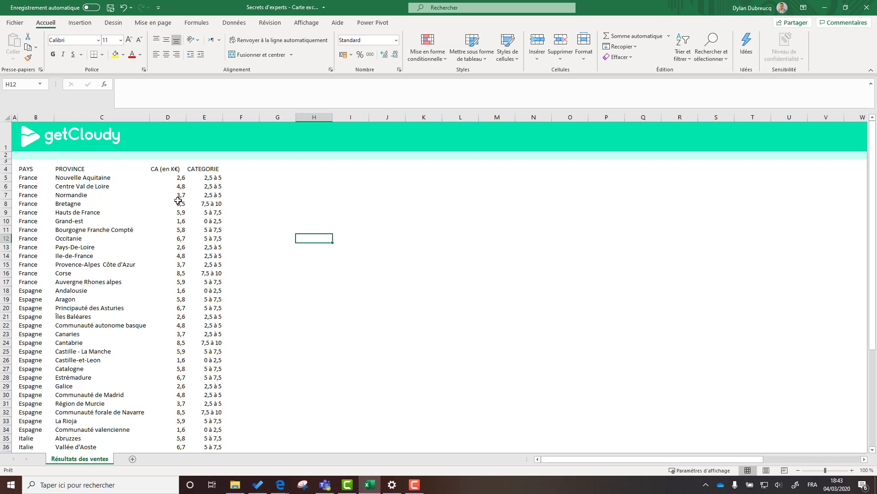
Step: Convert the sales data range B4:E54 into a table with headers
click(81, 212)
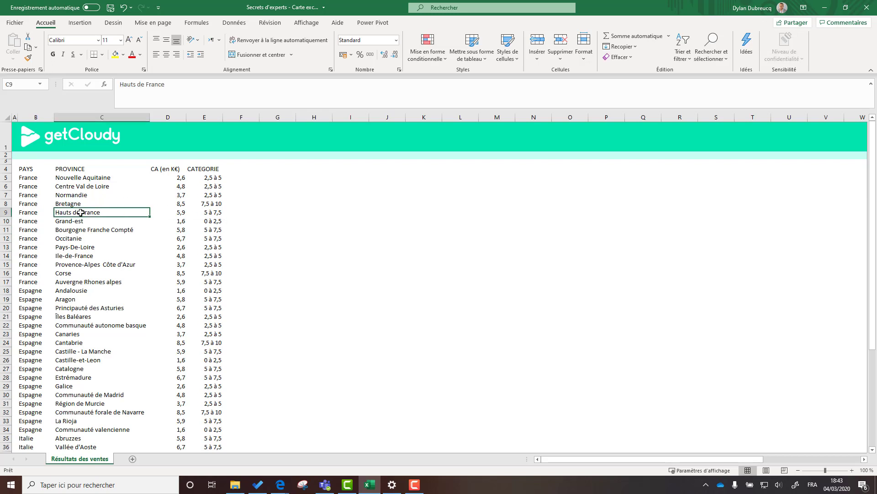
click(80, 23)
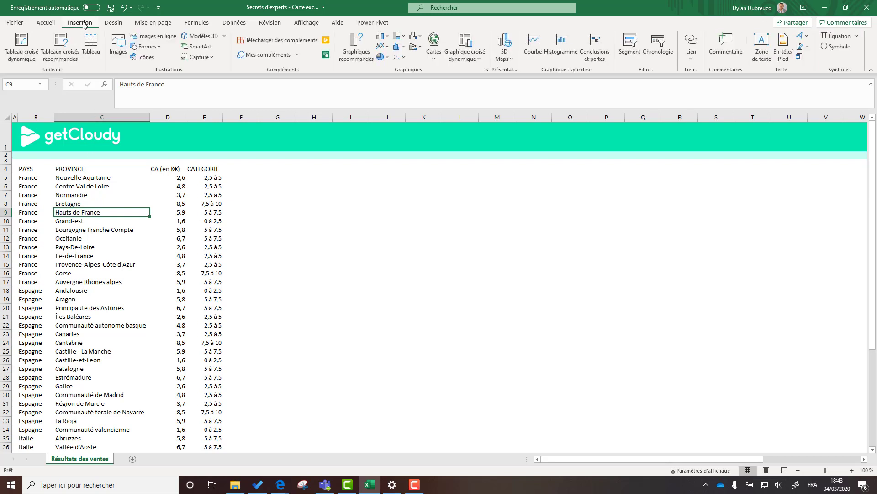
click(92, 48)
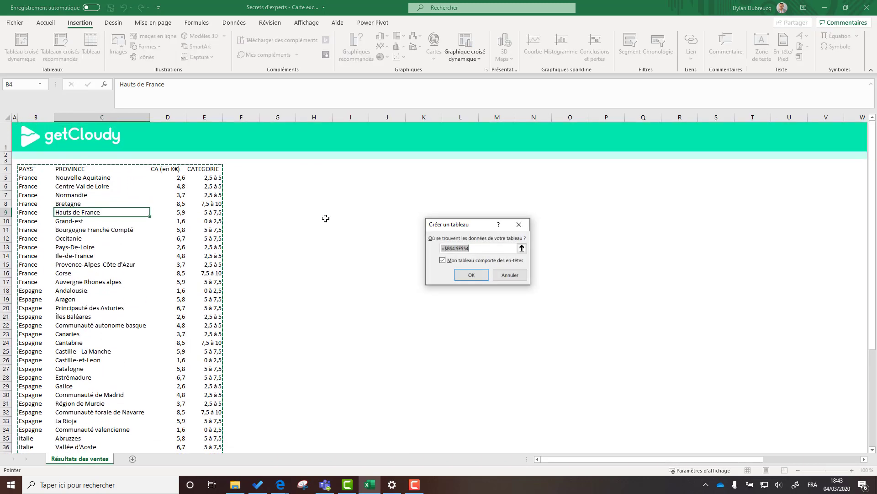
click(470, 276)
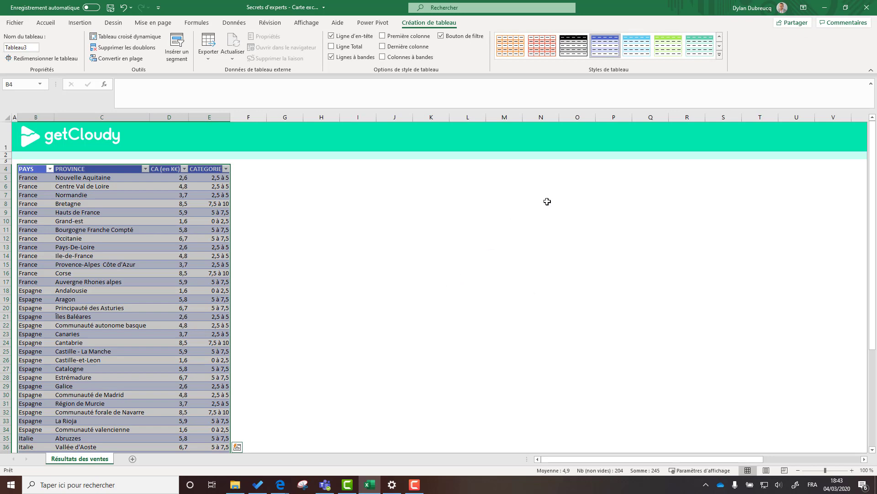
Step: Apply the custom green table style to the sales table
click(720, 56)
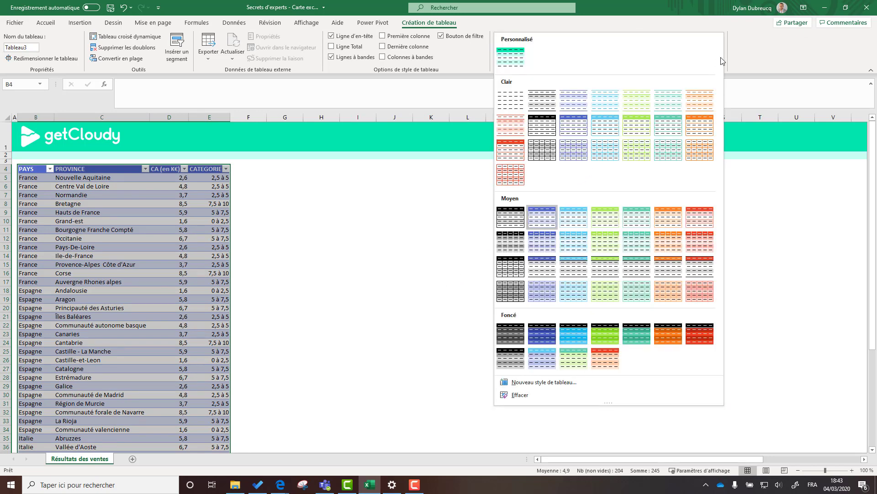
click(512, 60)
click(287, 218)
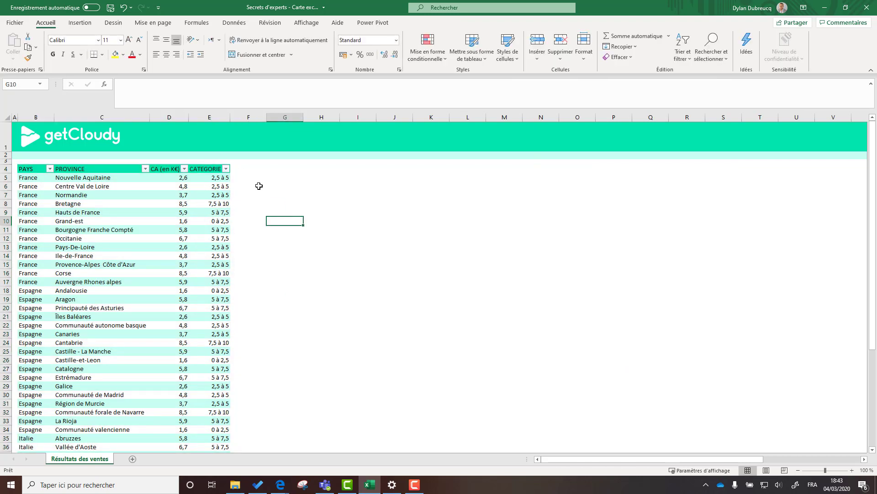
click(281, 178)
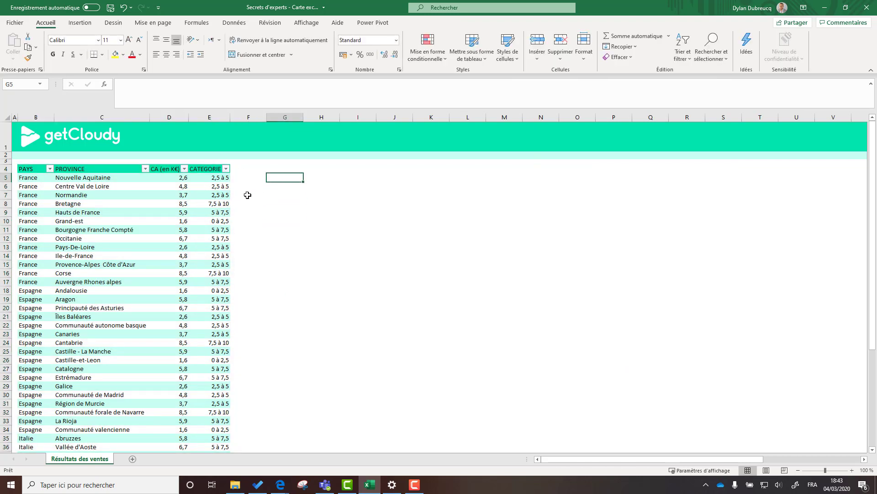
Step: Insert a choropleth map chart based on the sales table
click(155, 220)
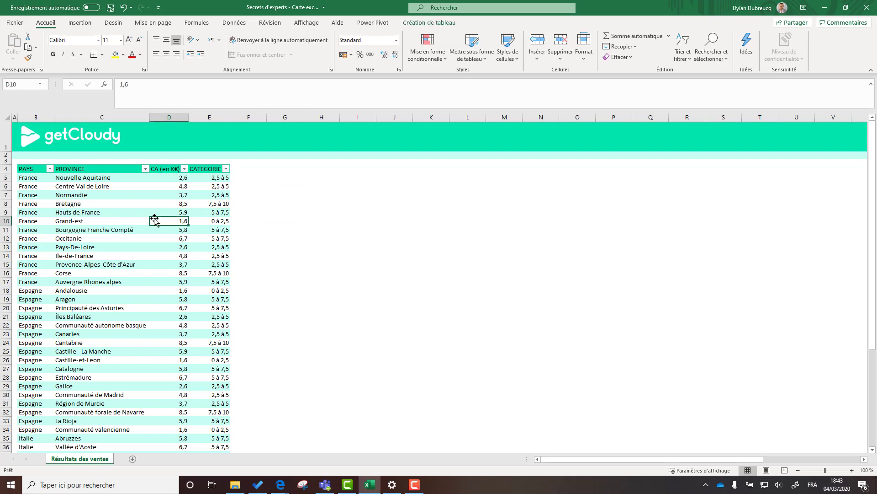
click(80, 23)
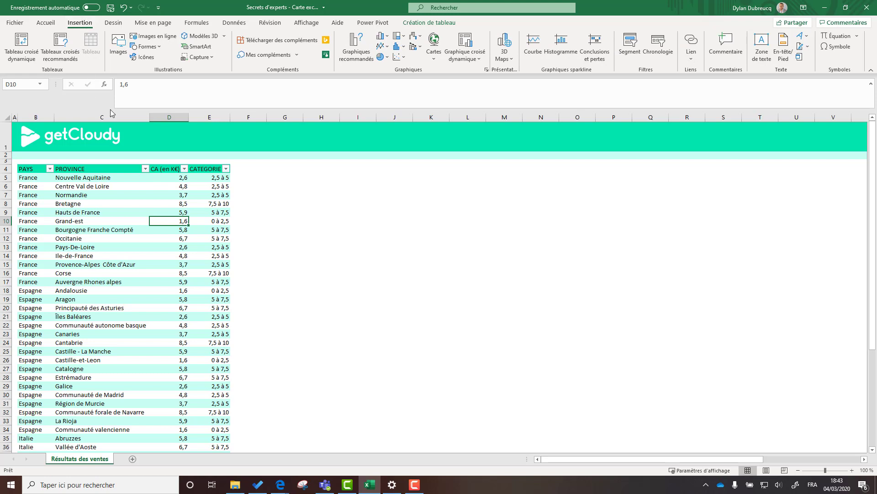
click(434, 51)
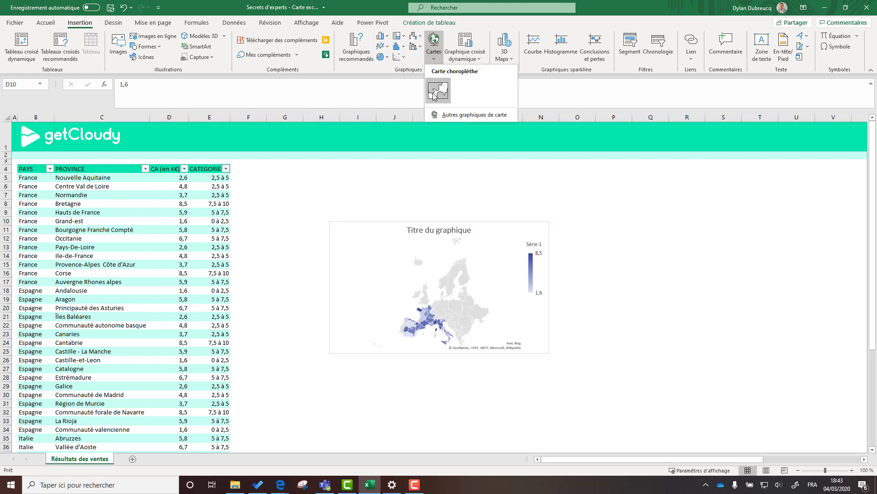
click(438, 91)
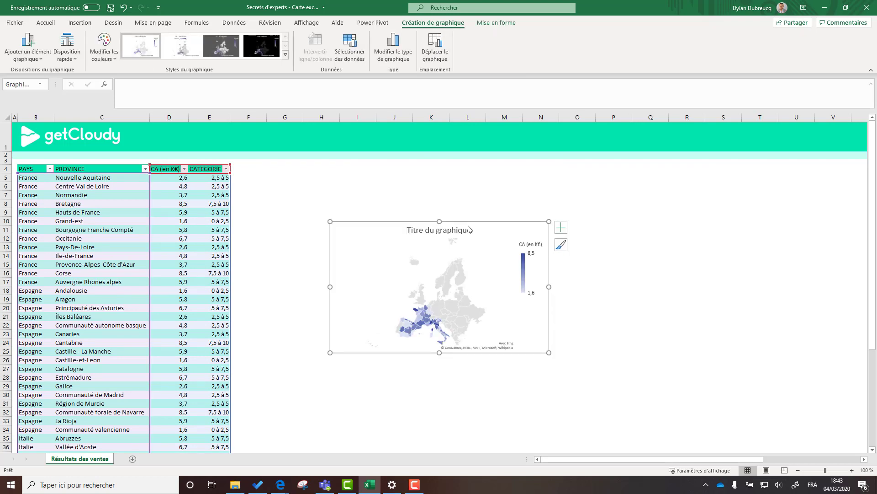
Step: Enlarge the map chart to fill the area beside the table and apply the dark grey chart style
drag(511, 234, 823, 328)
drag(641, 315, 238, 163)
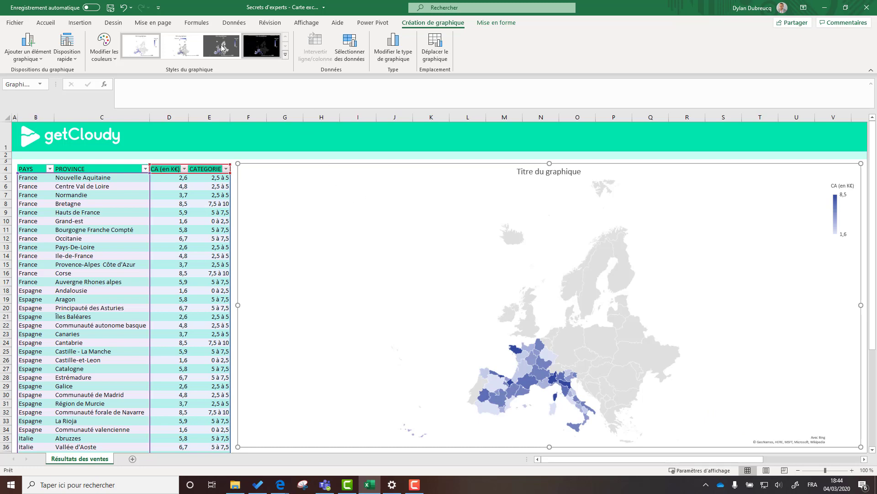
click(236, 48)
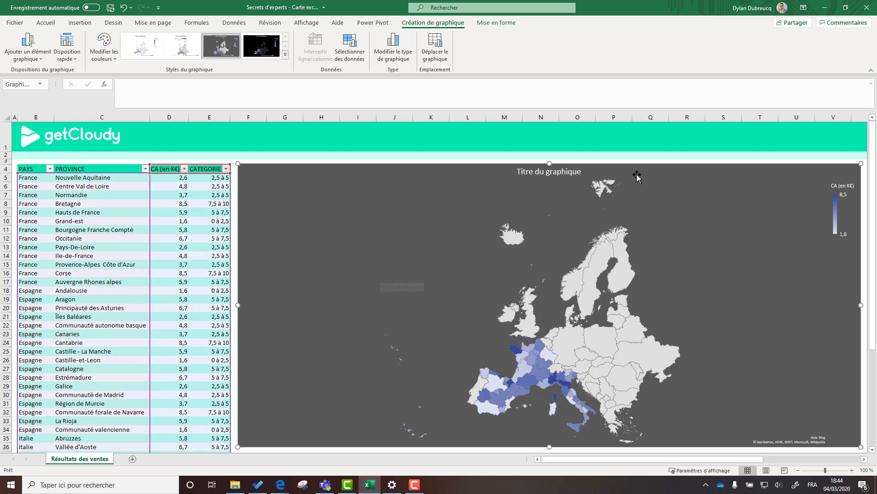
Step: Replace the map chart's title with "Résultats des ventes"
click(563, 174)
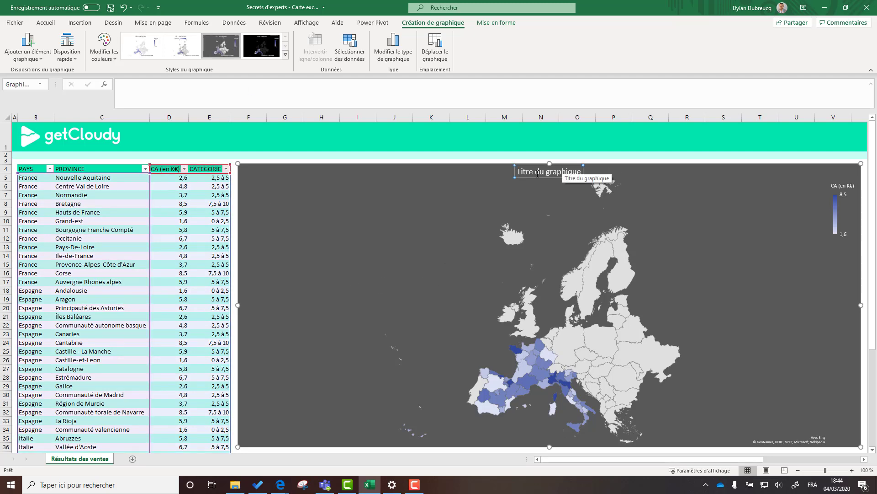
triple_click(560, 170)
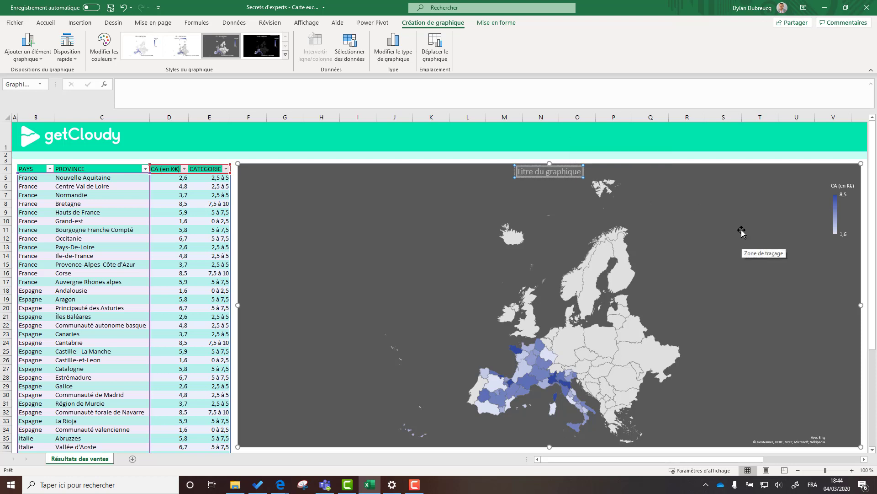
text(Résu)
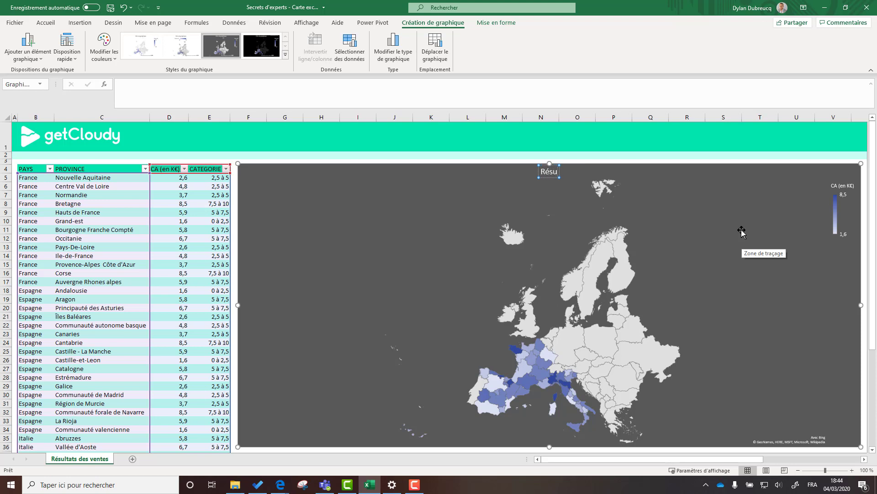
text(ltats des ventes)
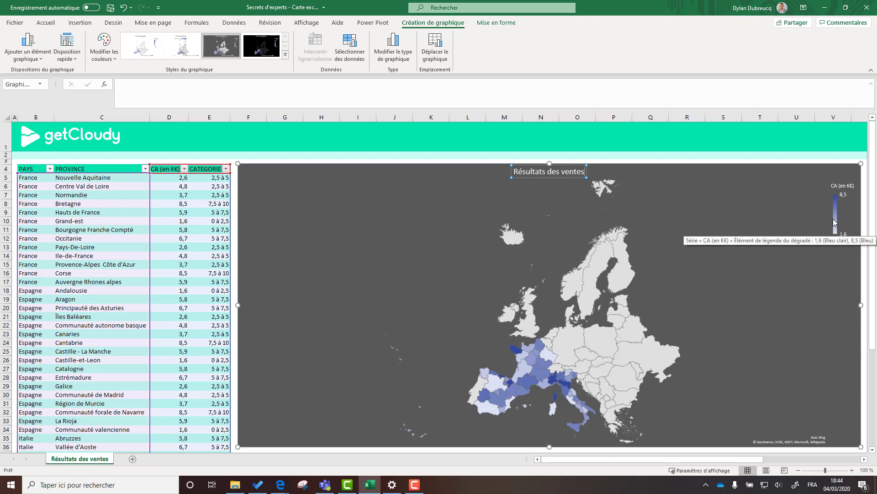
Step: Underline the chart title and set its font size to 18
drag(520, 172, 578, 173)
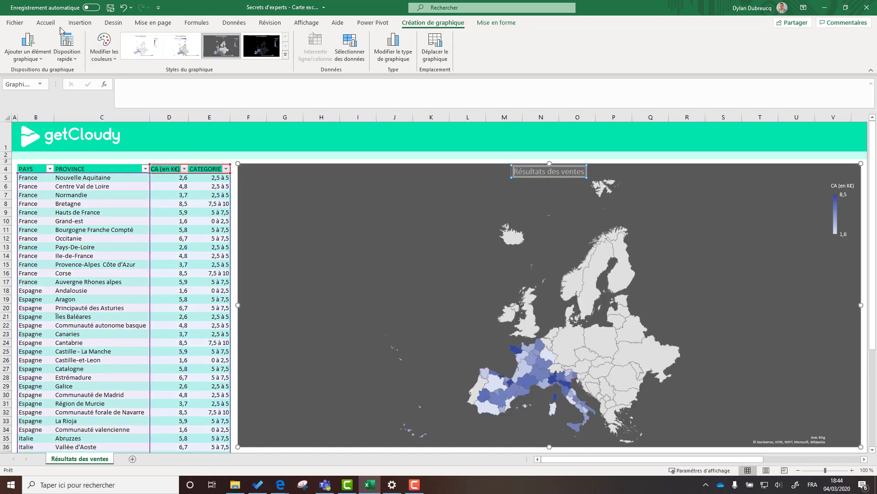
click(46, 22)
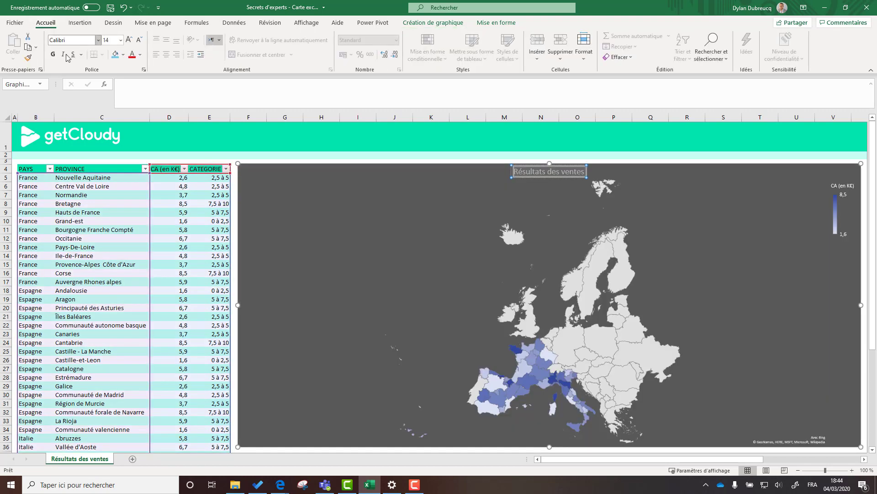
click(75, 55)
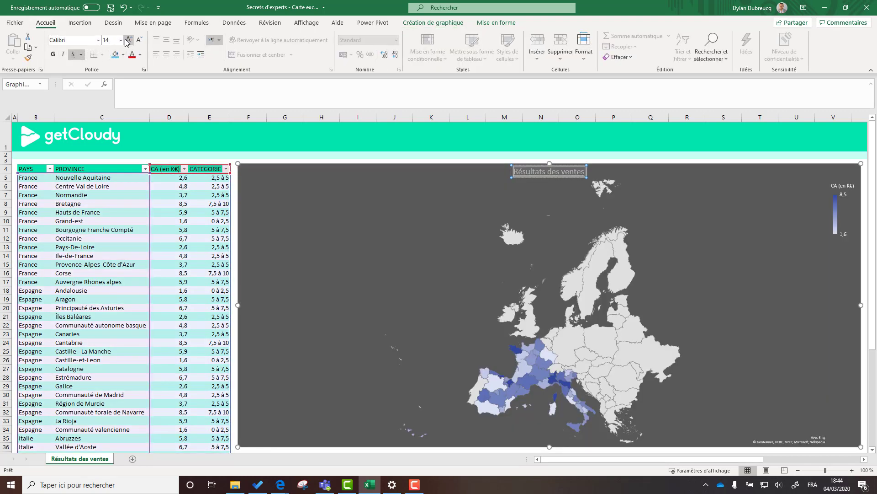
click(126, 40)
click(126, 41)
click(127, 41)
click(126, 41)
click(139, 40)
click(139, 40)
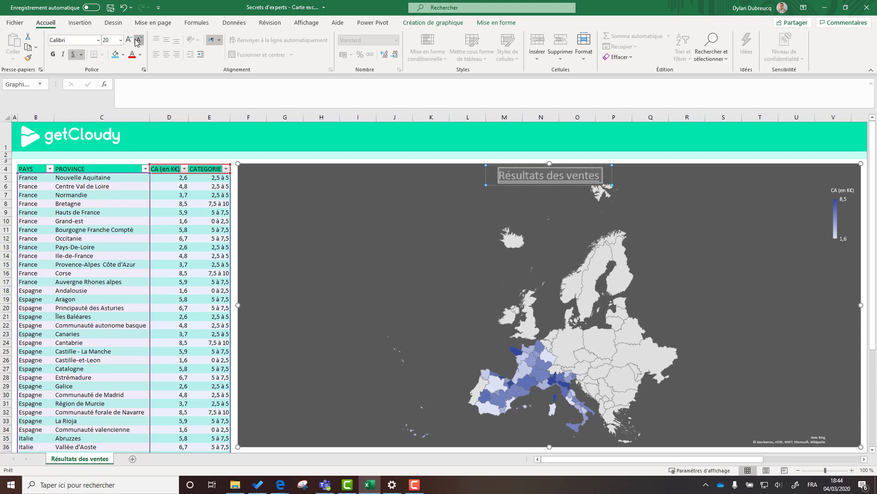
click(139, 40)
click(378, 246)
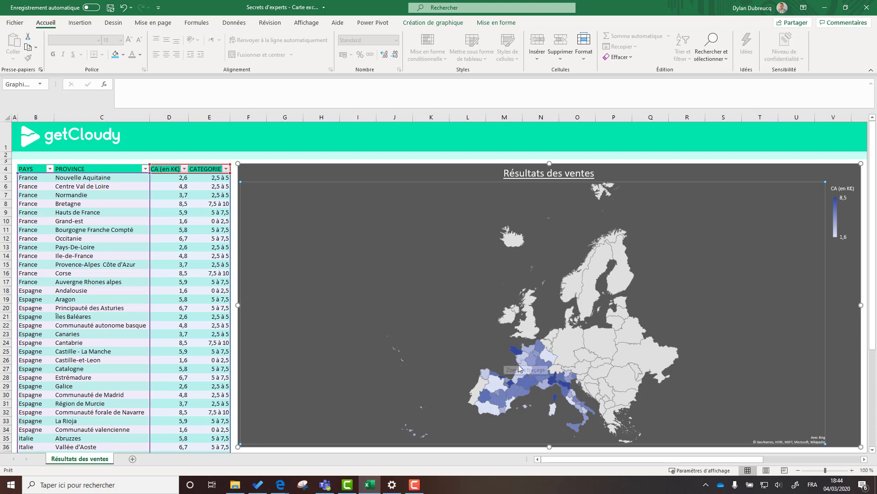
Step: Change the map's colours to the green gradient Monochrome Palette 4 (dark to light)
click(433, 23)
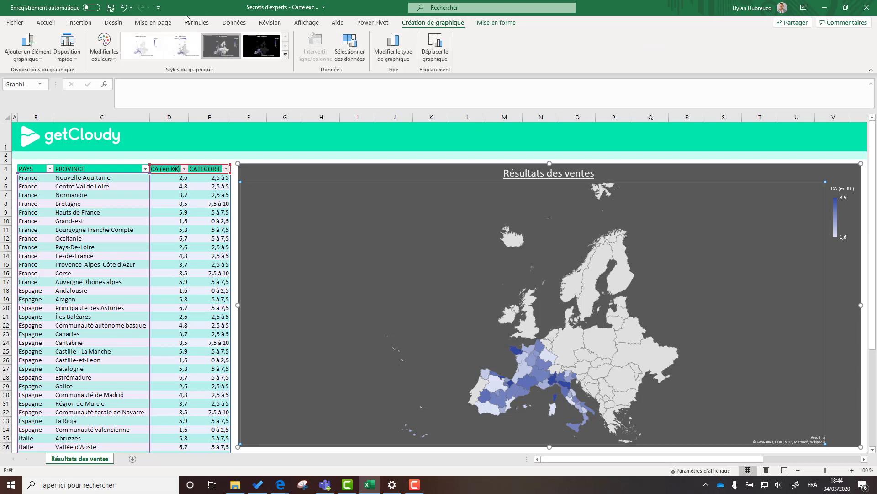
click(104, 48)
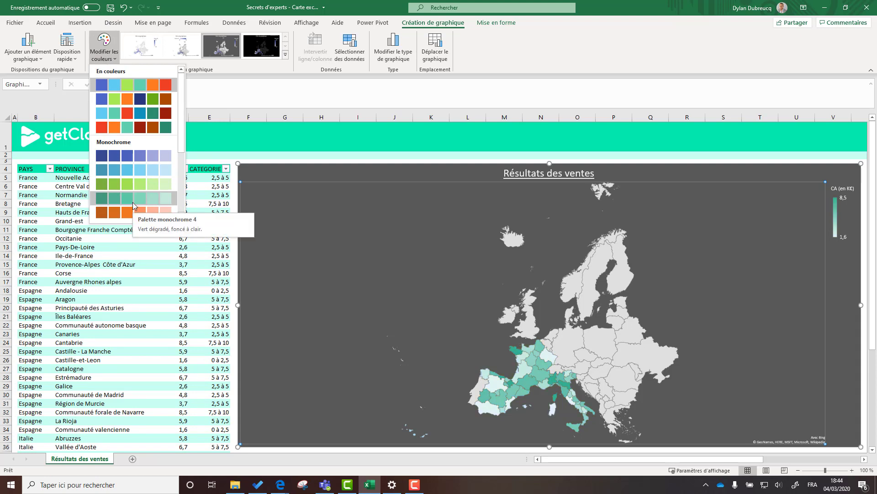
click(133, 202)
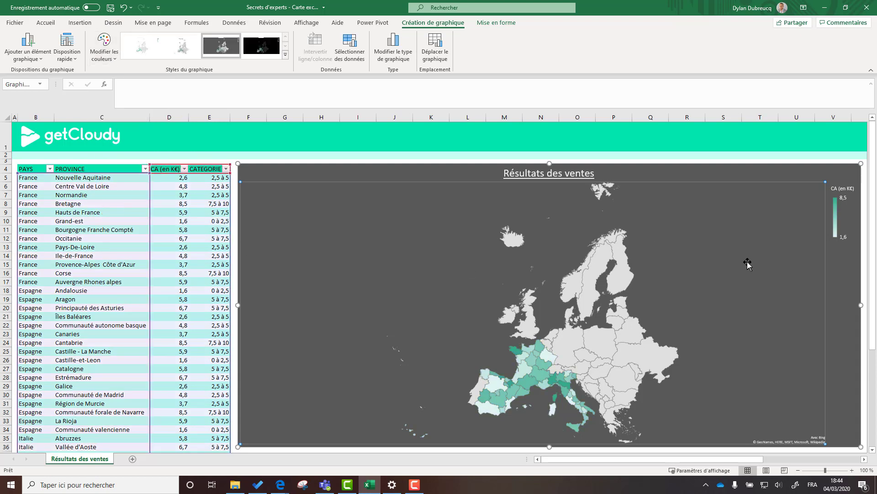
Step: Add data labels to the map's CA (en K€) series
right_click(531, 361)
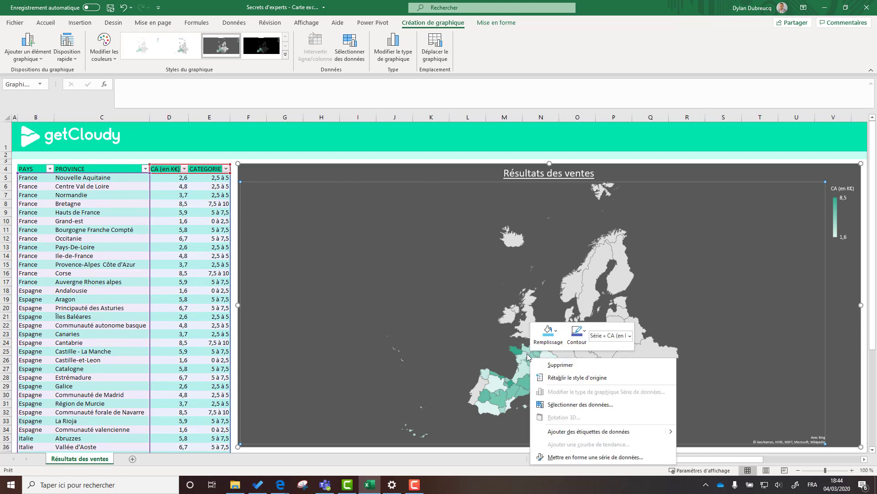
click(574, 431)
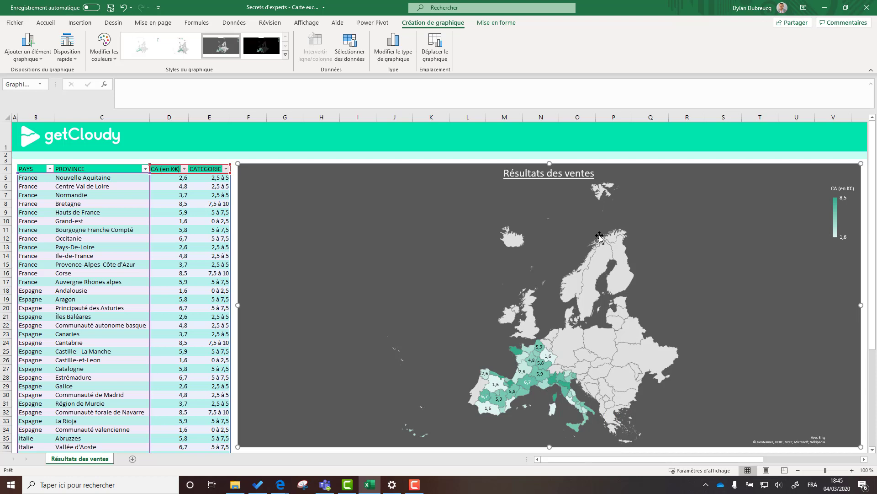
Step: Set the map chart's properties so it does not move or resize with the cells (Ne pas déplacer ou dimensionner avec les cellules)
right_click(709, 174)
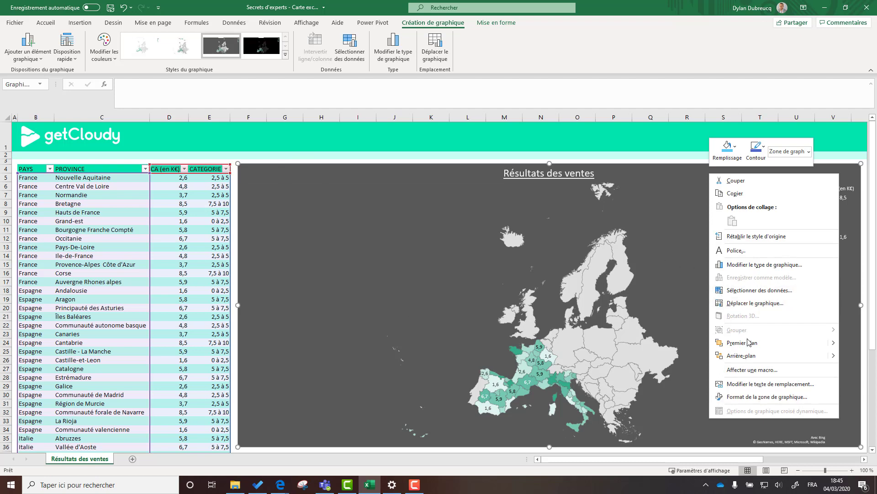
click(749, 397)
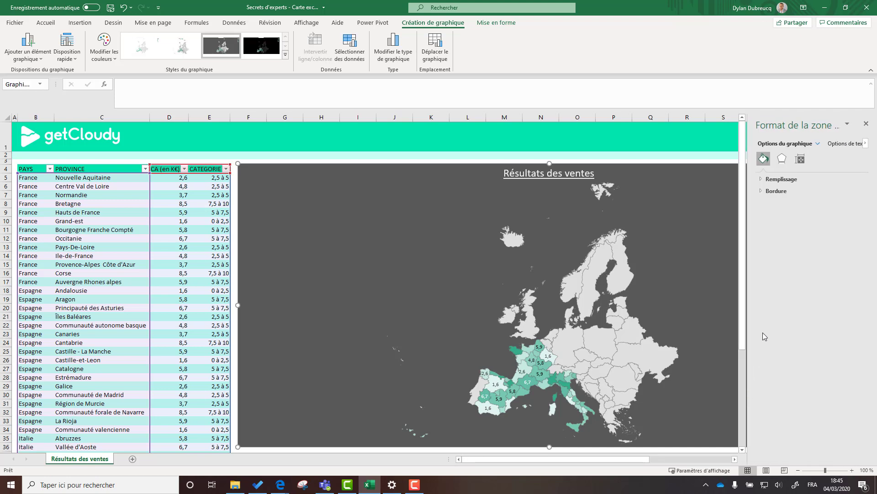
click(800, 160)
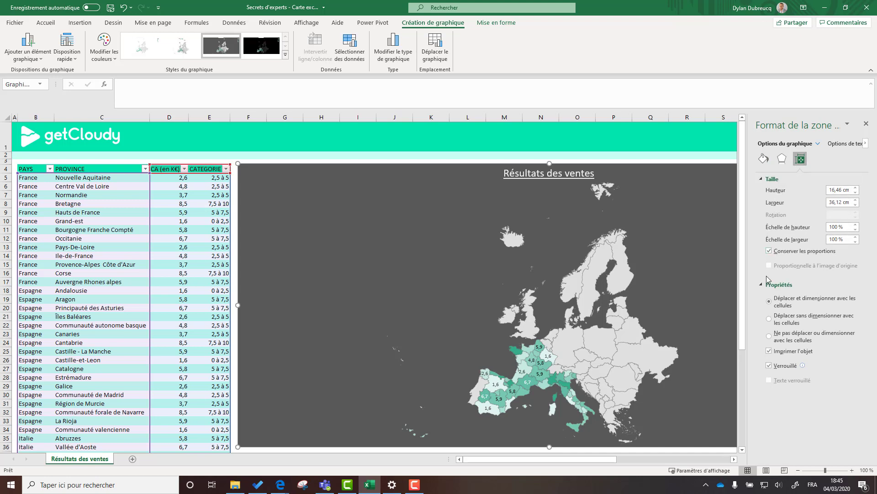
click(769, 337)
click(866, 123)
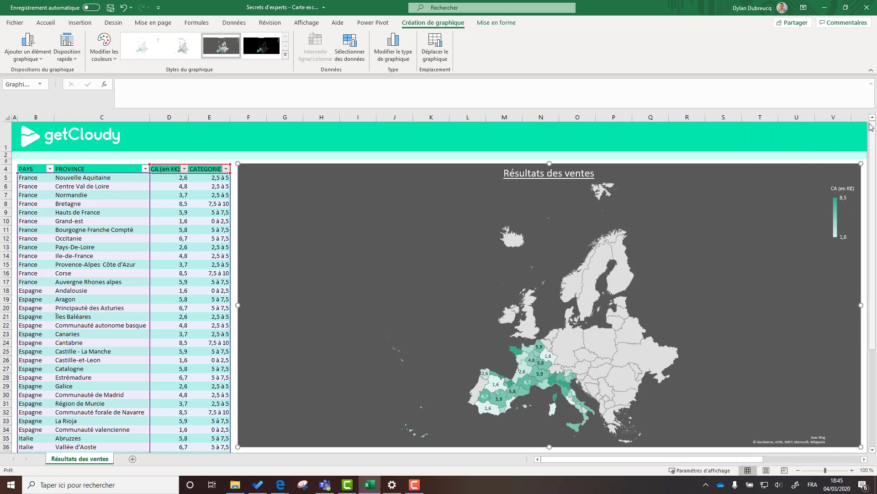
click(292, 215)
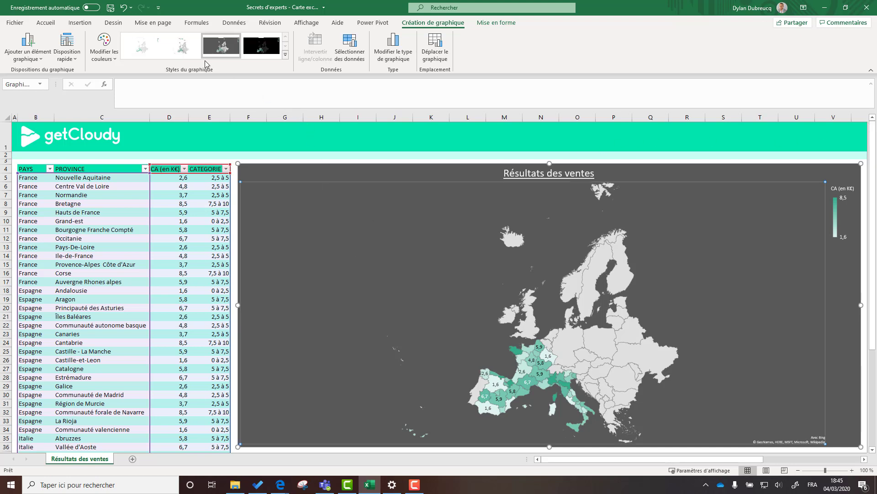
Step: Insert slicers for the sales table's PAYS, CA (en K€) and CATEGORIE columns
click(93, 205)
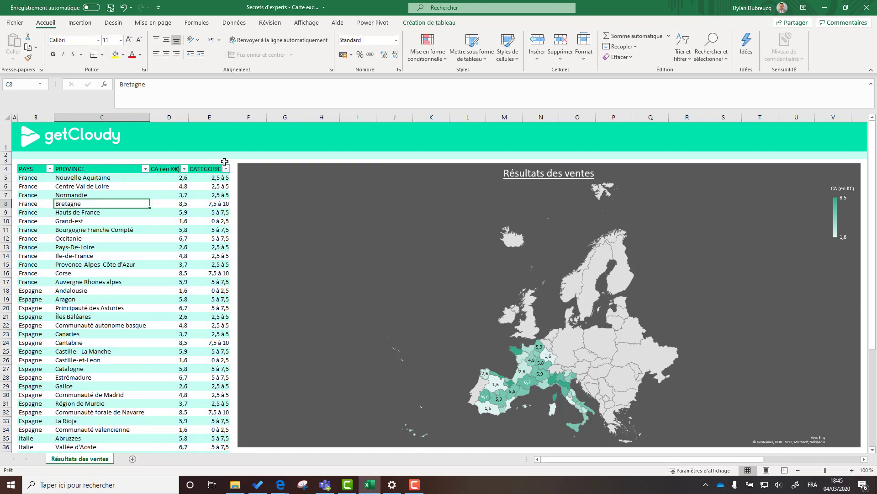
click(432, 24)
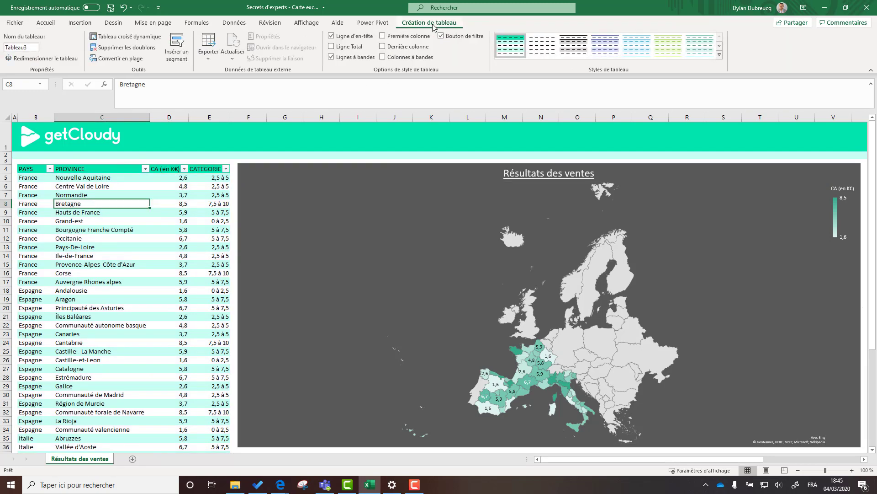
click(172, 57)
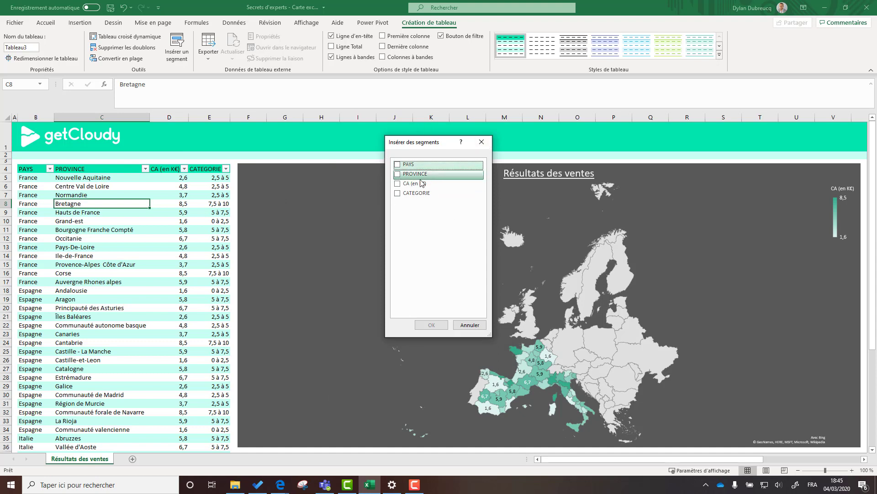
click(398, 166)
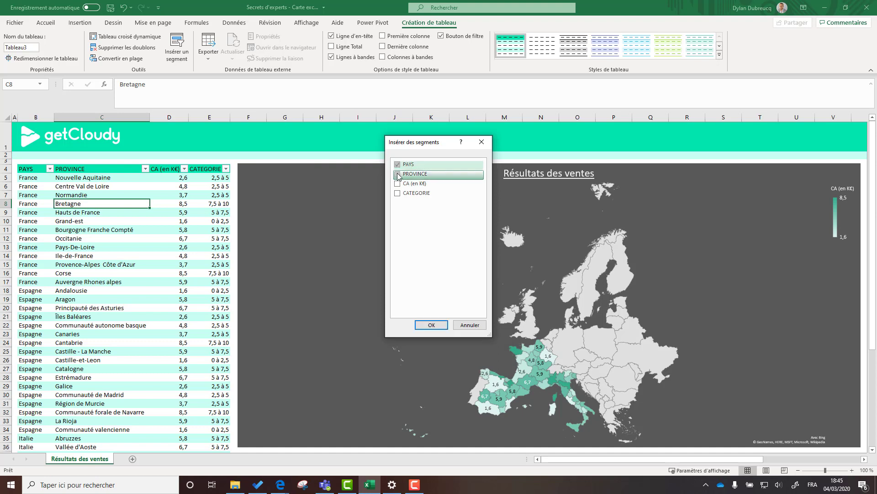
click(397, 184)
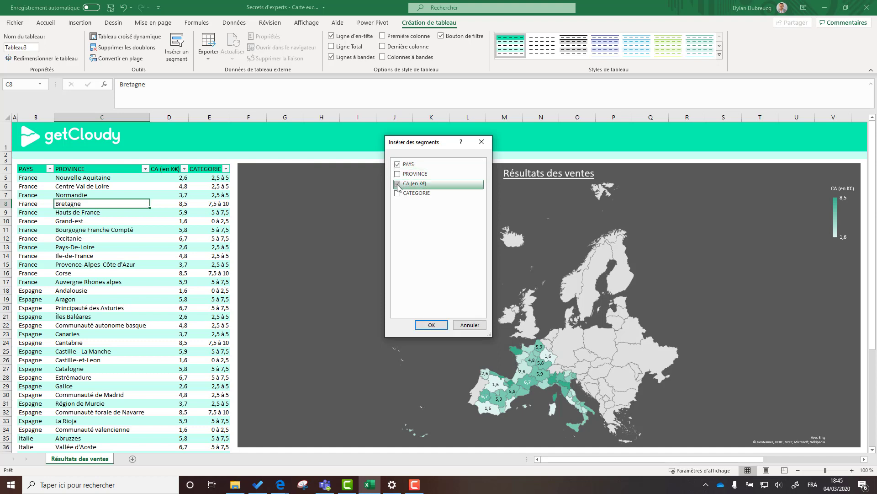
click(398, 193)
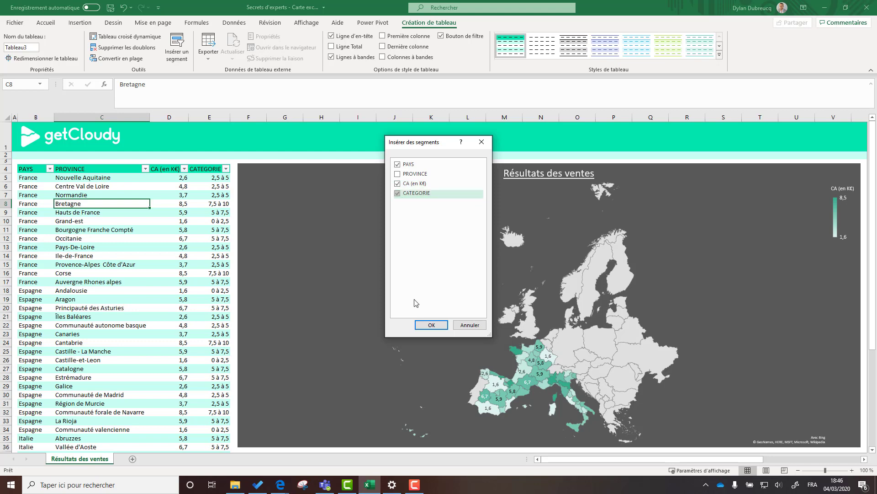
click(427, 326)
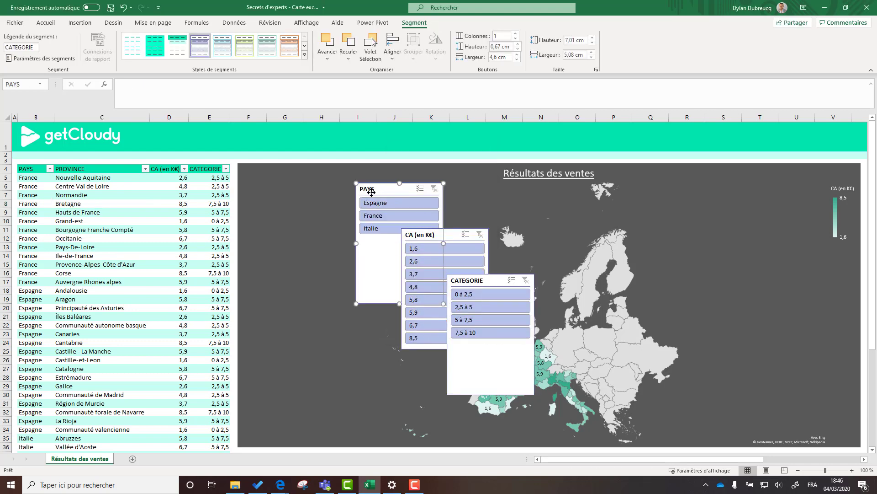
Step: Stack the PAYS, CATEGORIE and CA (en K€) slicers down the map's left side, shortening PAYS to about 3,23 cm and CATEGORIE to about 4,02 cm
drag(393, 191, 279, 177)
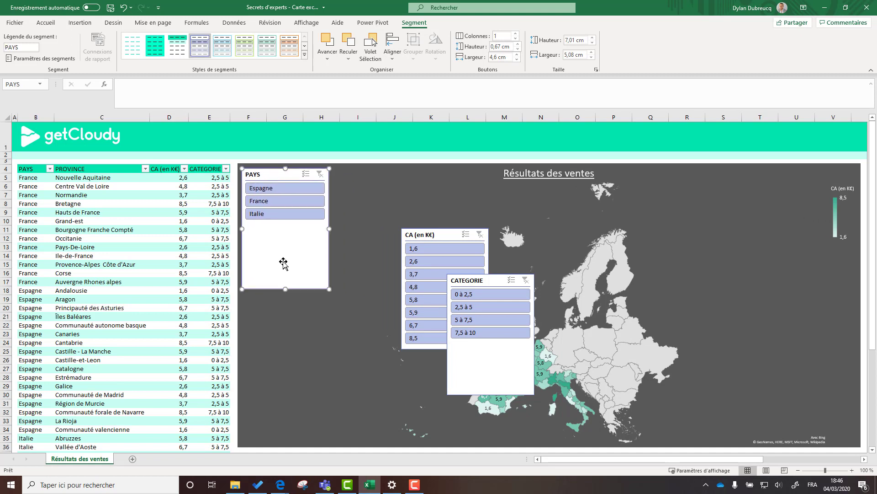
drag(285, 289, 284, 223)
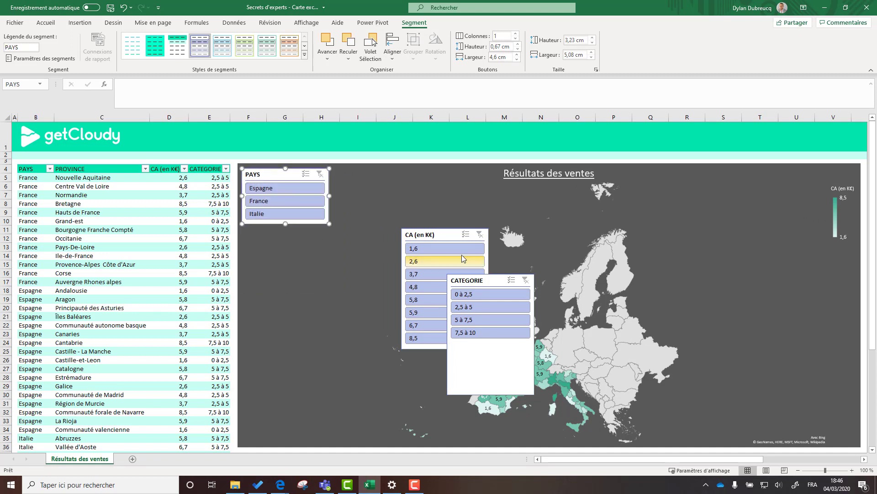
drag(451, 283, 267, 234)
drag(286, 348, 284, 296)
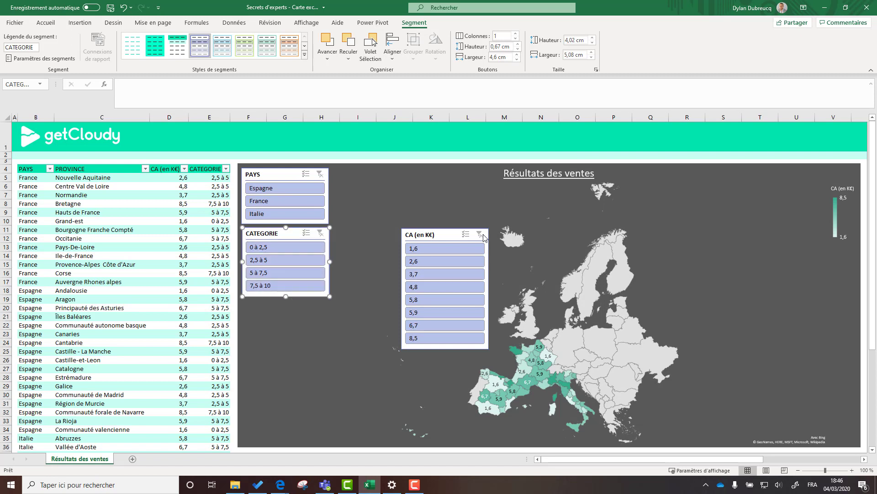
drag(447, 232, 285, 303)
click(373, 270)
Step: Apply the slicer style with a green header and pale green buttons to all three slicers
click(281, 305)
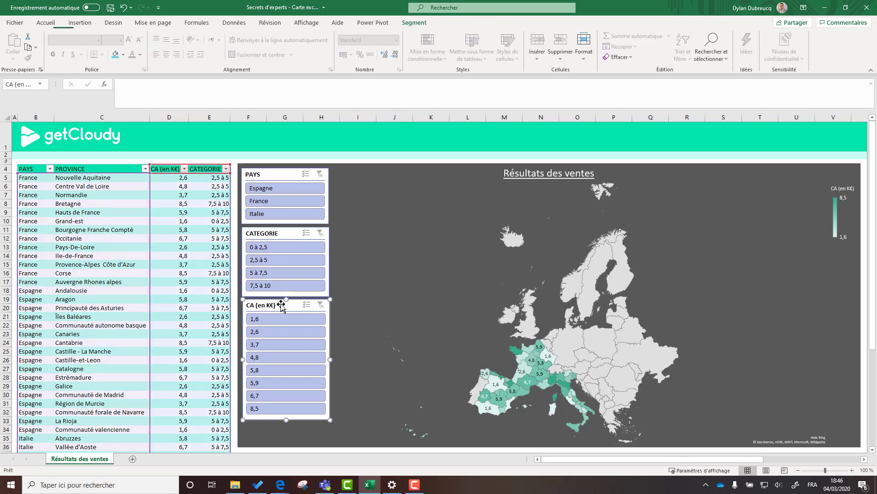
ctrl+click(288, 234)
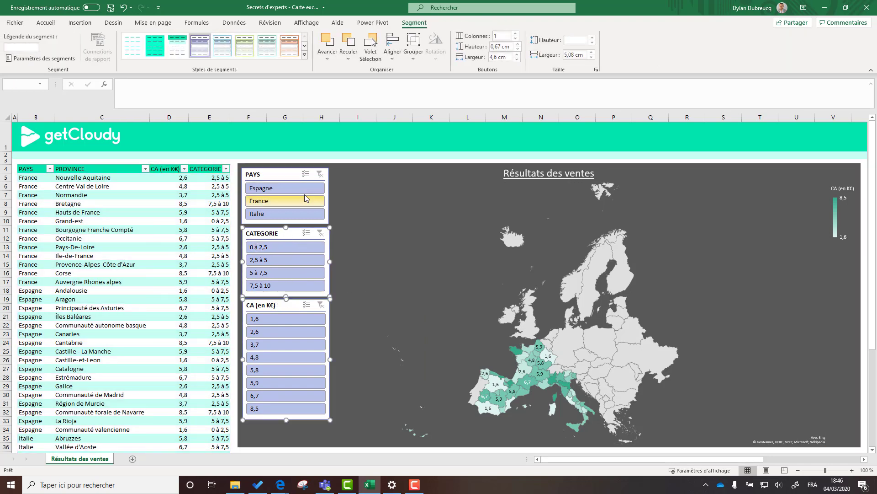
ctrl+click(288, 178)
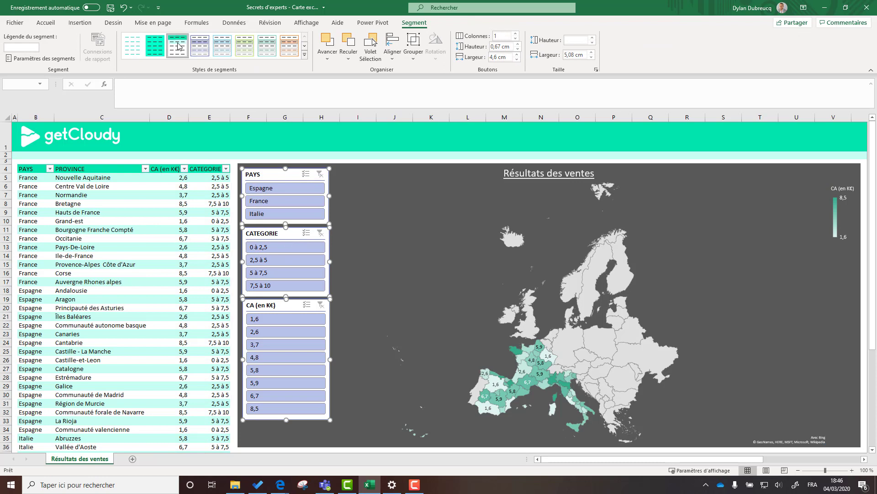
click(368, 219)
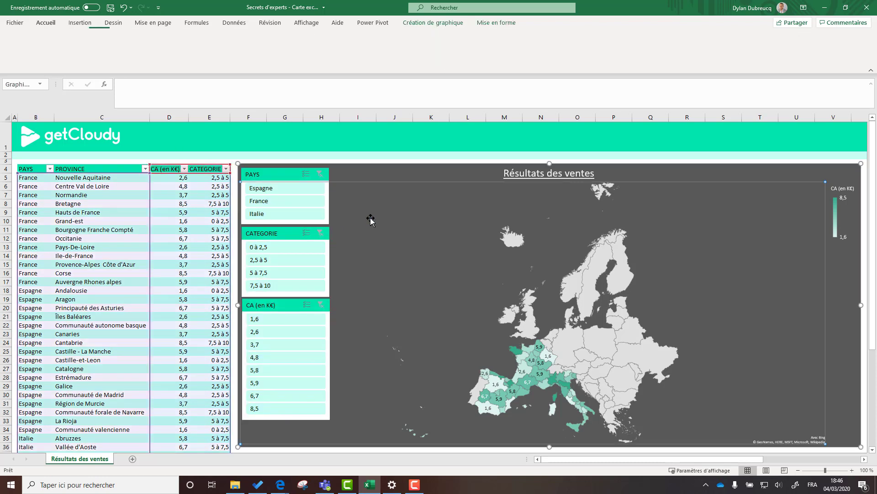
click(396, 161)
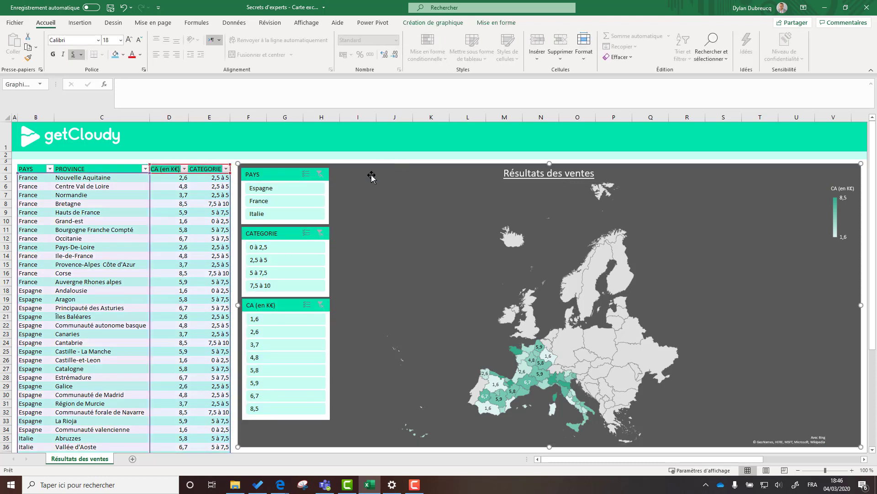
click(364, 190)
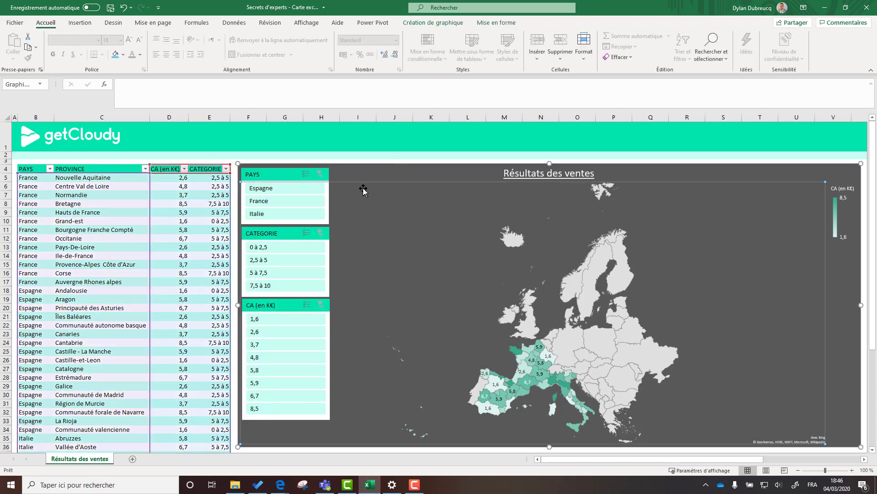
Step: Filter the table and map by Espagne, France and Italie in turn, and clear the PAYS filter
click(275, 190)
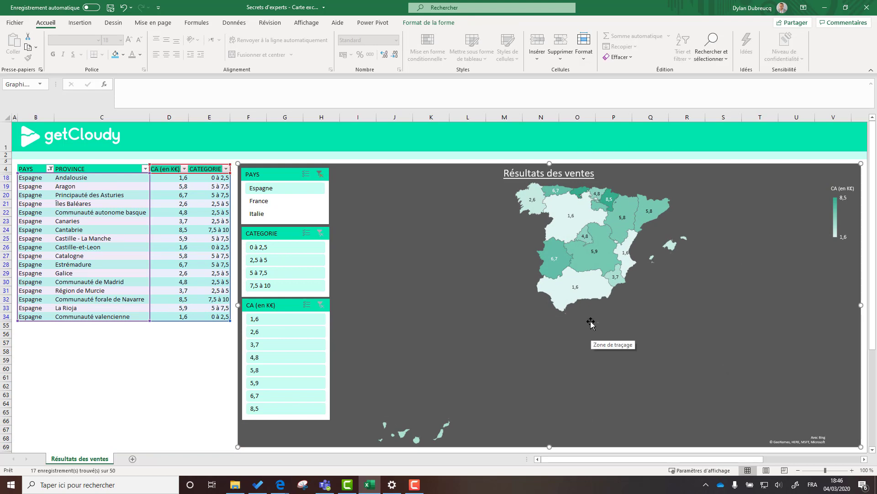
click(267, 201)
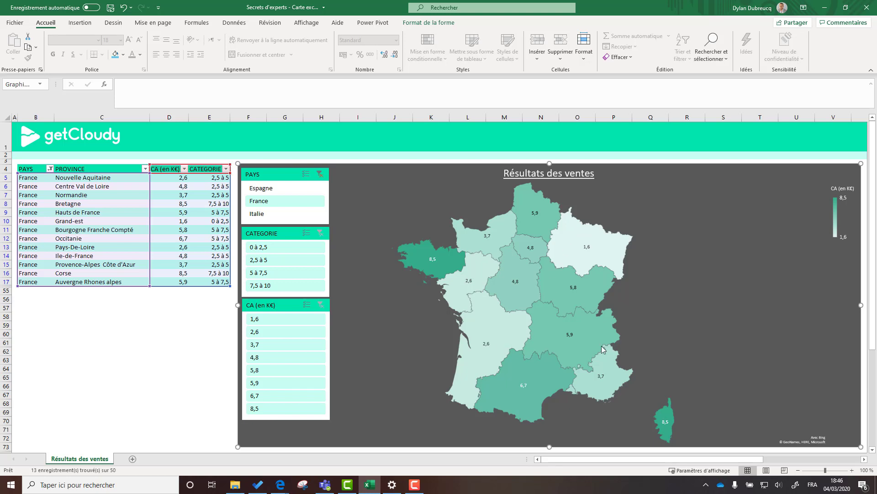
click(258, 214)
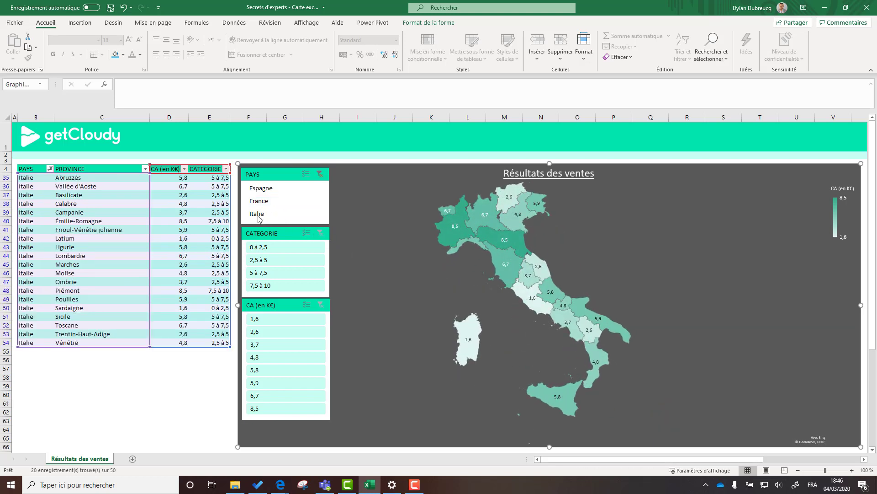
click(321, 176)
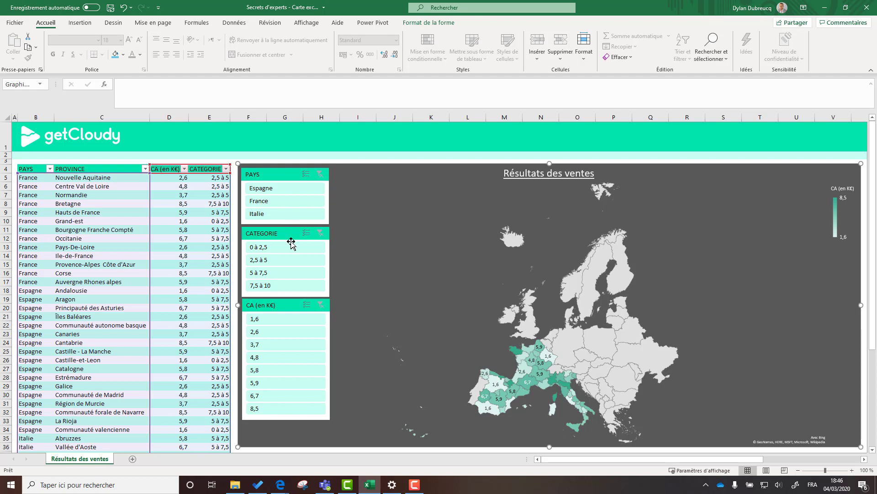
Step: Filter by category 7,5 à 10 and examine it for Espagne, France and Italie in turn, and clear both slicer filters
click(268, 285)
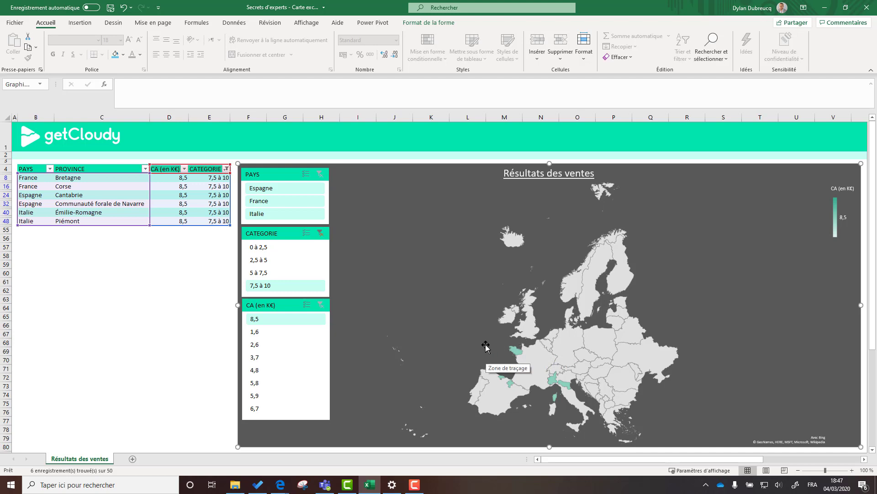
ctrl+click(259, 193)
click(261, 192)
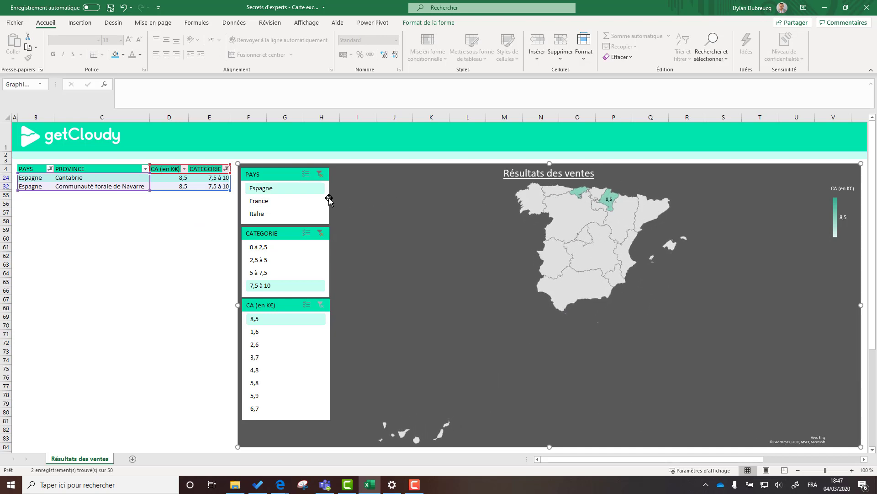
click(260, 201)
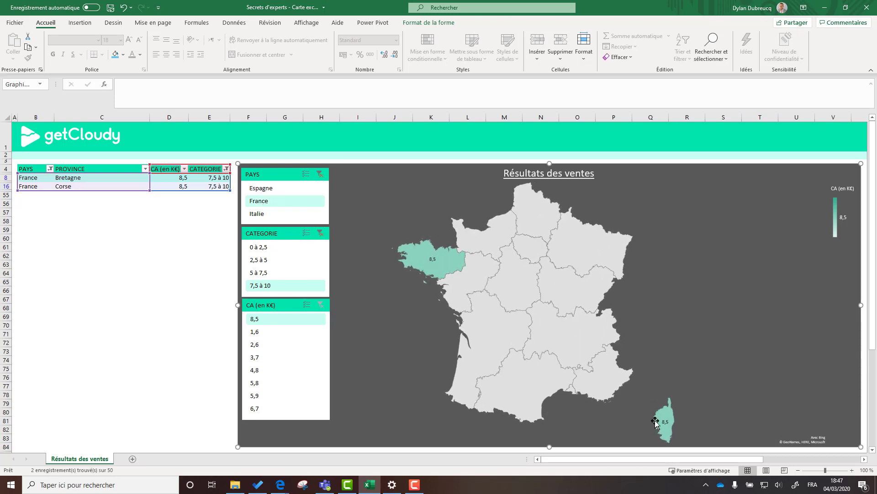
click(260, 215)
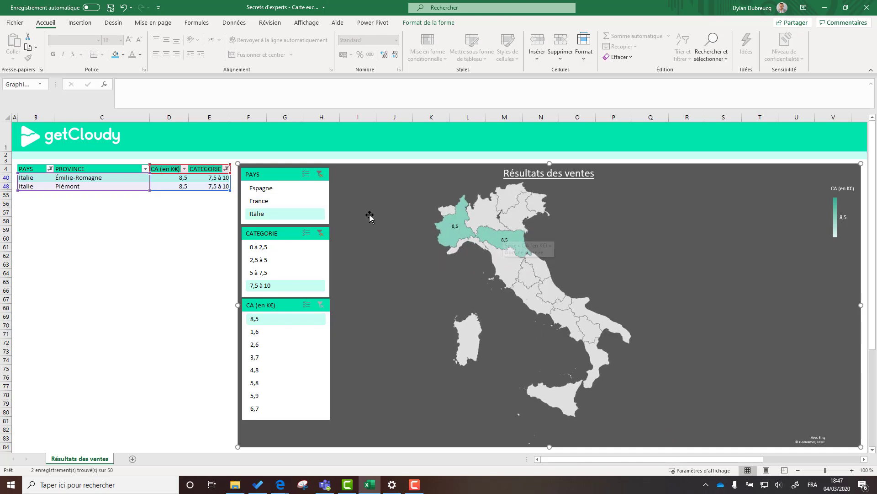
click(320, 233)
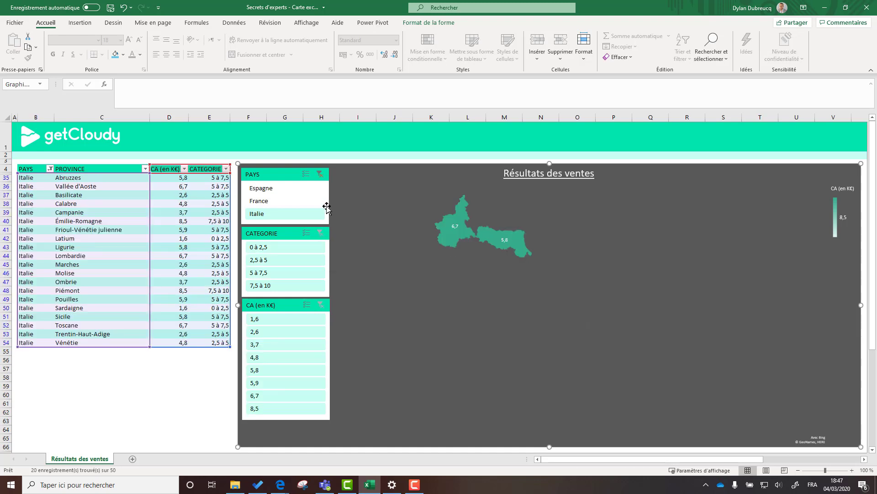
click(320, 174)
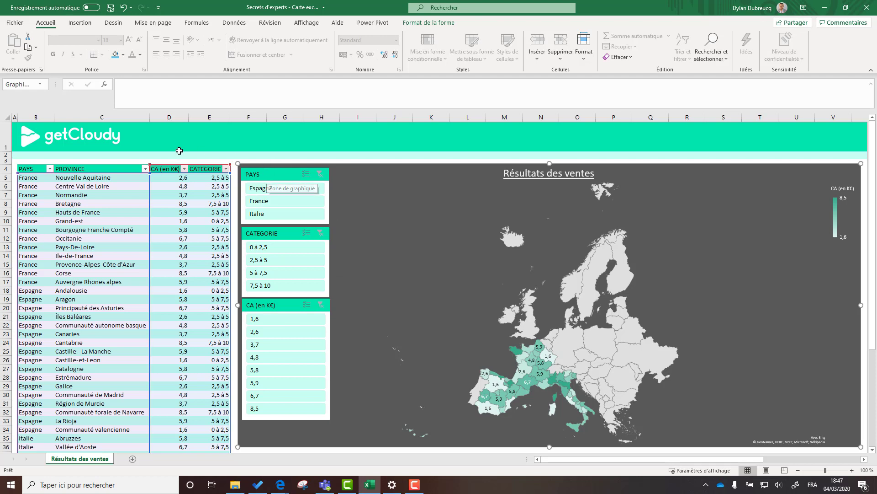
click(82, 169)
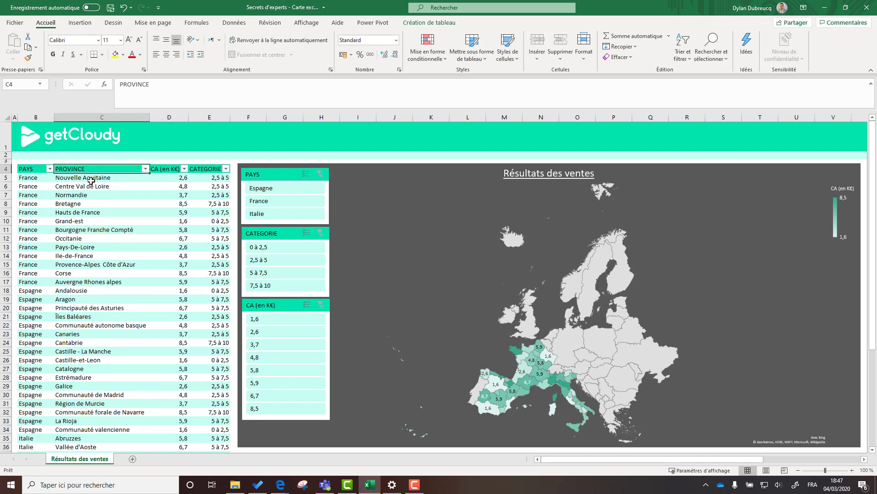
drag(28, 170, 20, 308)
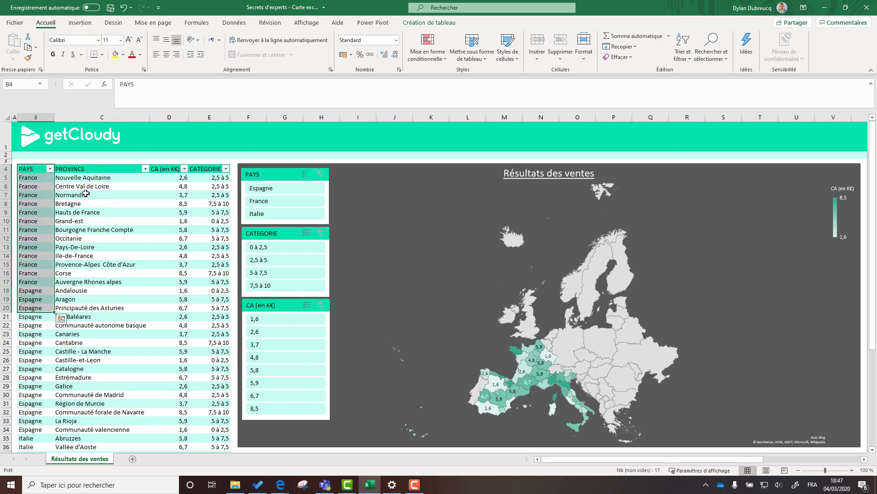
drag(81, 177, 84, 286)
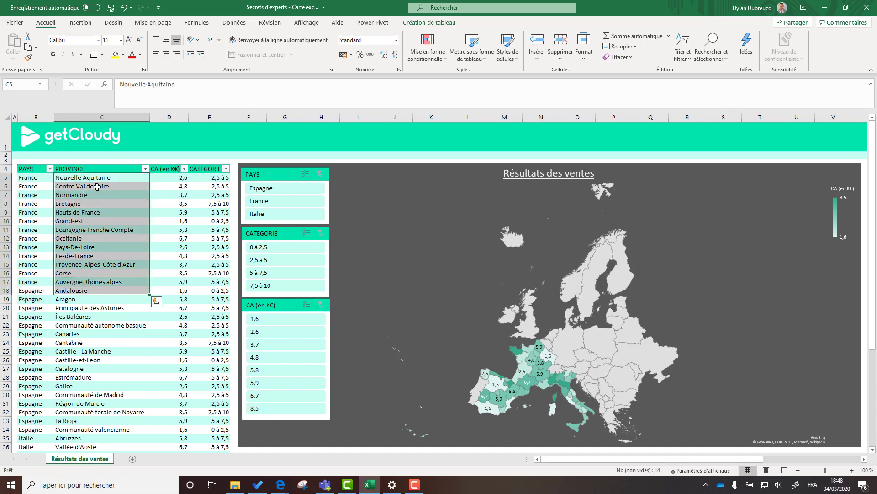
click(72, 168)
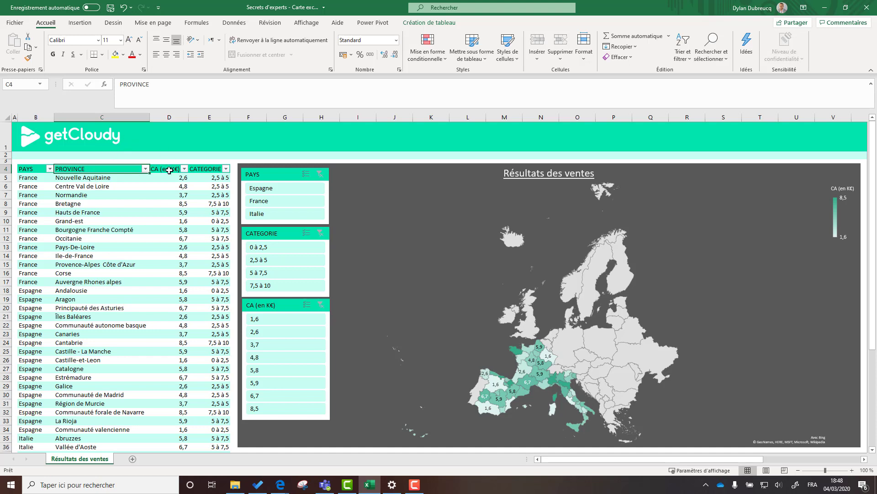
click(200, 169)
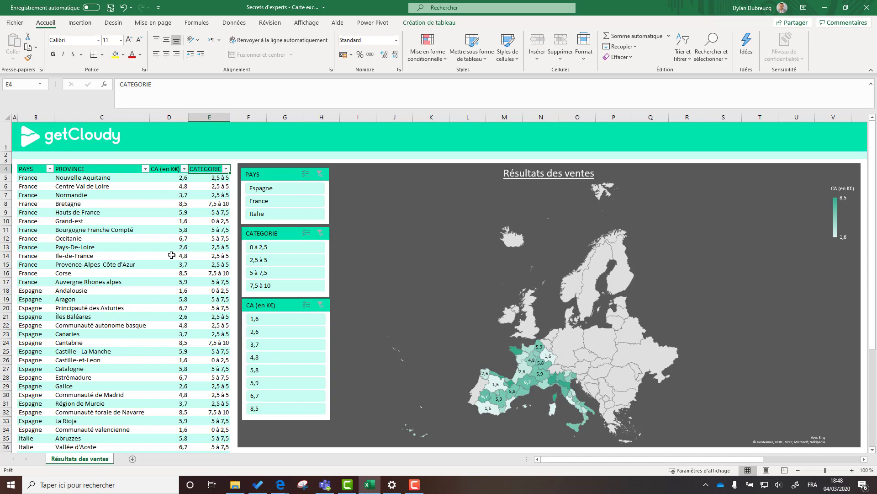
click(832, 390)
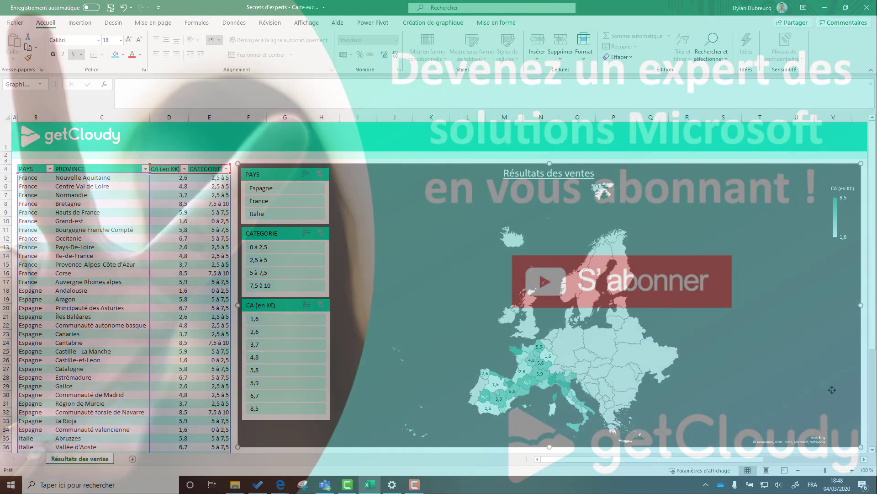